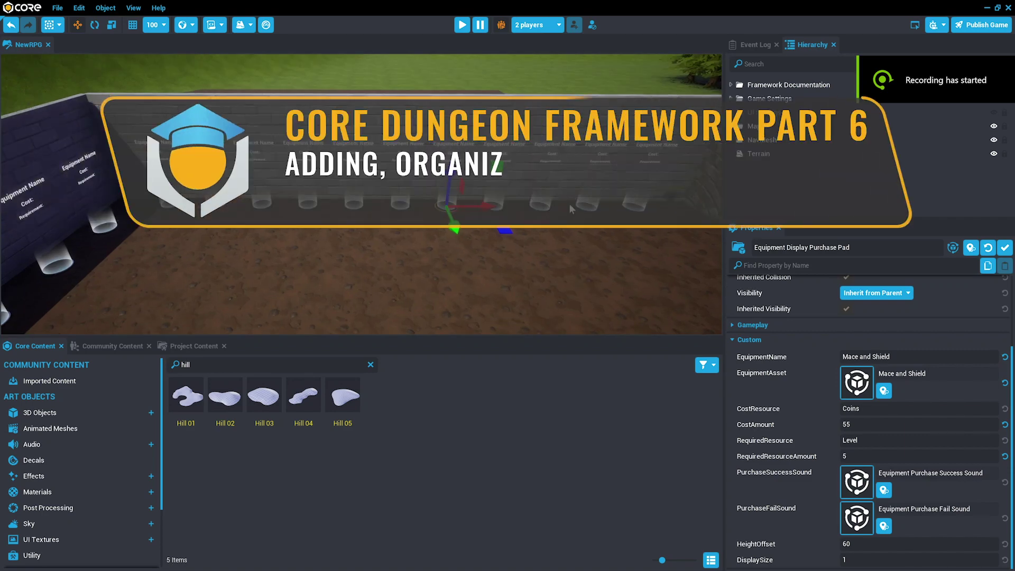
right_click_drag(571, 209, 542, 168)
scroll(439, 232, "down", 3)
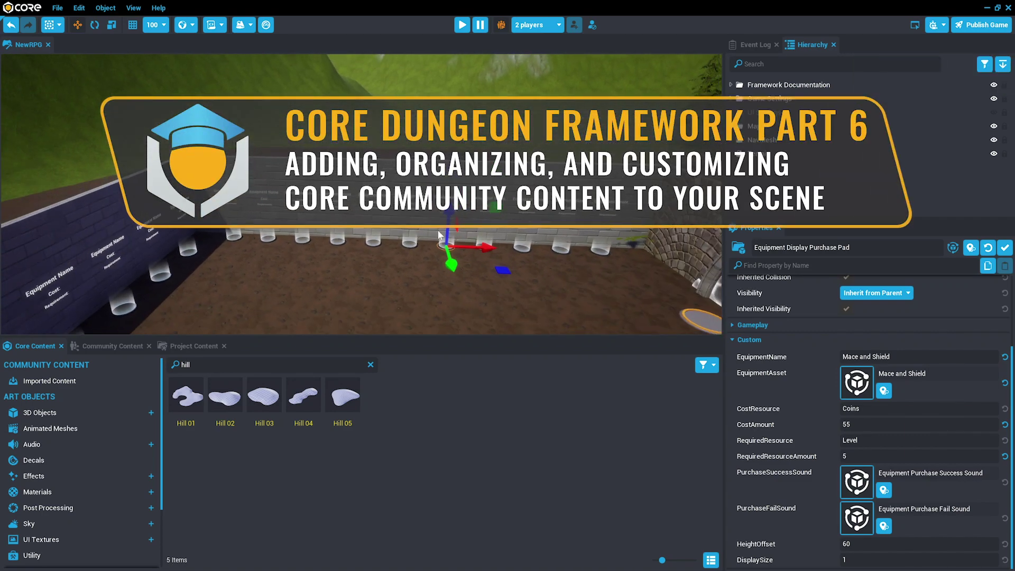
right_click_drag(439, 231, 485, 273)
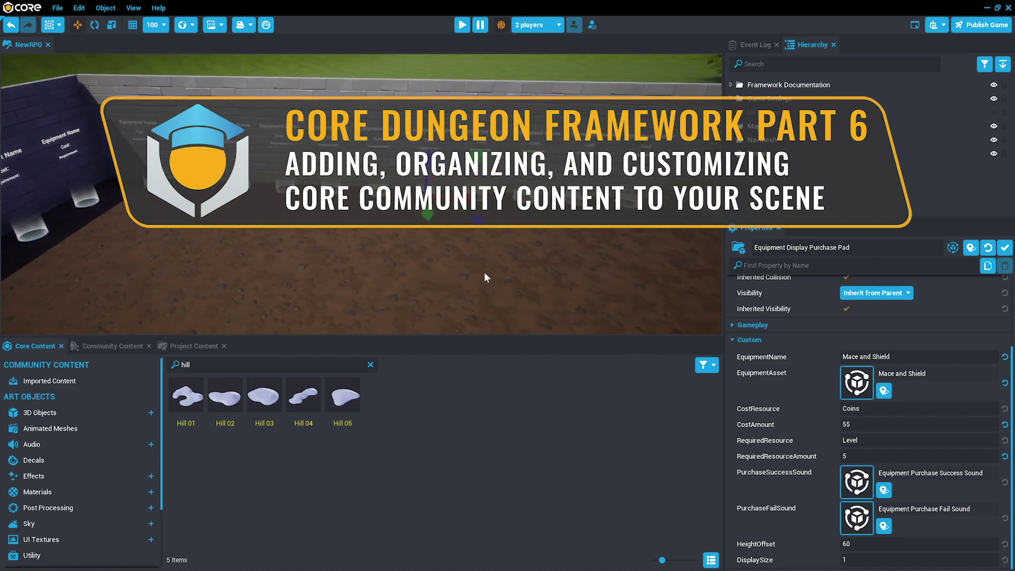
scroll(494, 265, "down", 4)
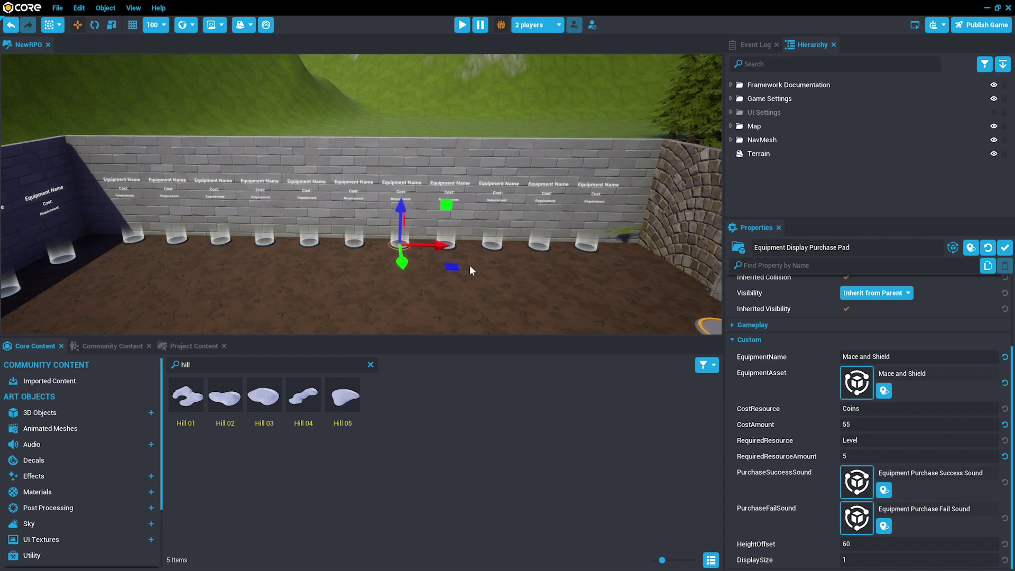
right_click_drag(469, 265, 499, 272)
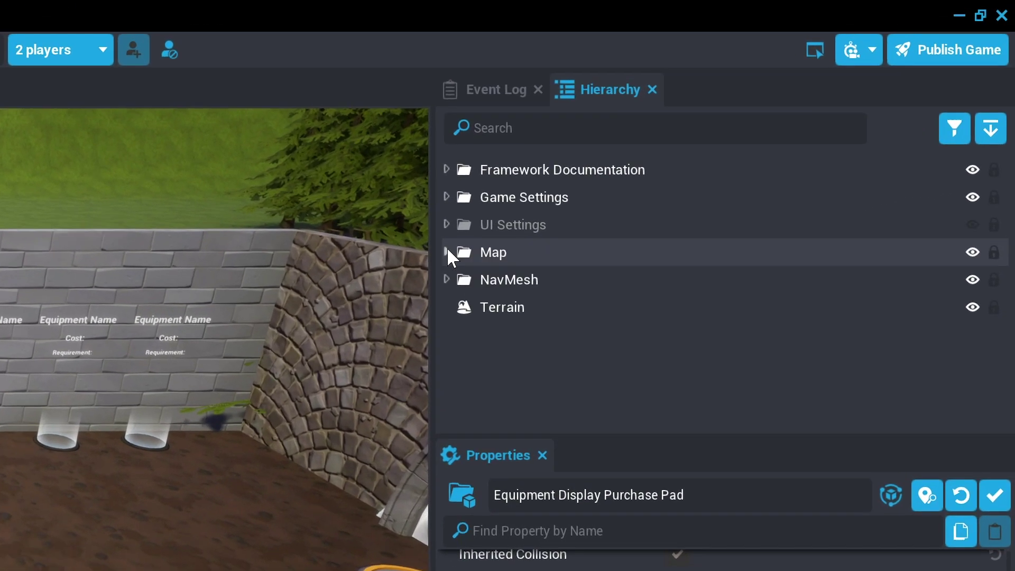
- Expand the Map, Lobby and Shop folders in the hierarchy and look through the Equipment Display Purchase Pads
left_click(560, 201)
scroll(650, 209, "down", 2)
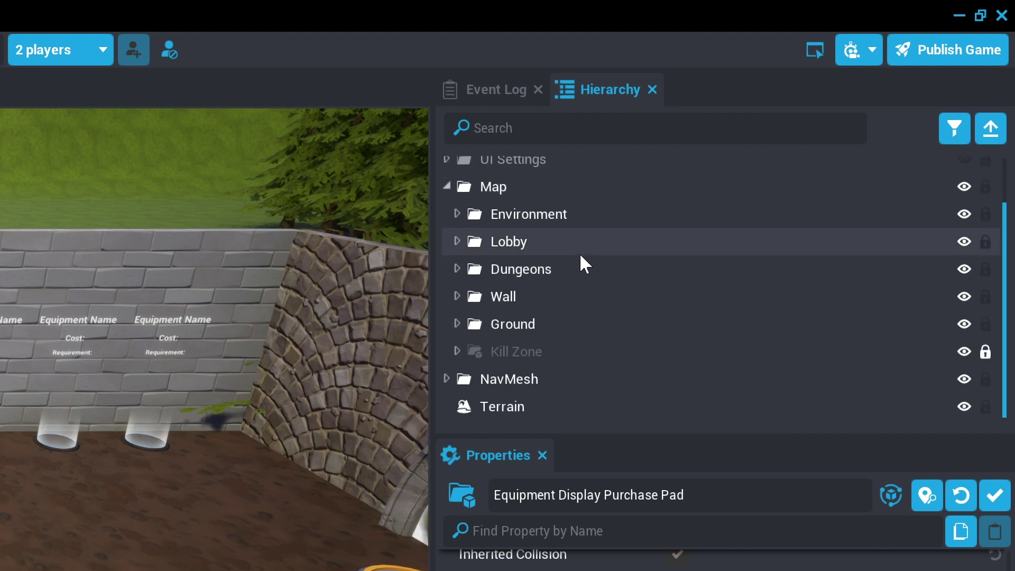
left_click(456, 240)
scroll(589, 280, "down", 3)
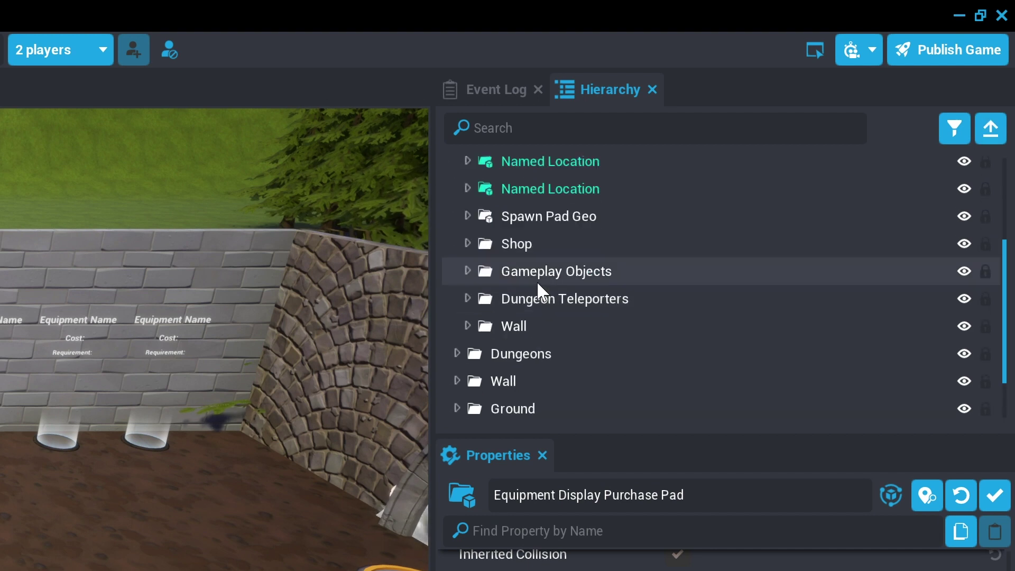
left_click(473, 243)
scroll(619, 239, "down", 4)
scroll(609, 288, "up", 4)
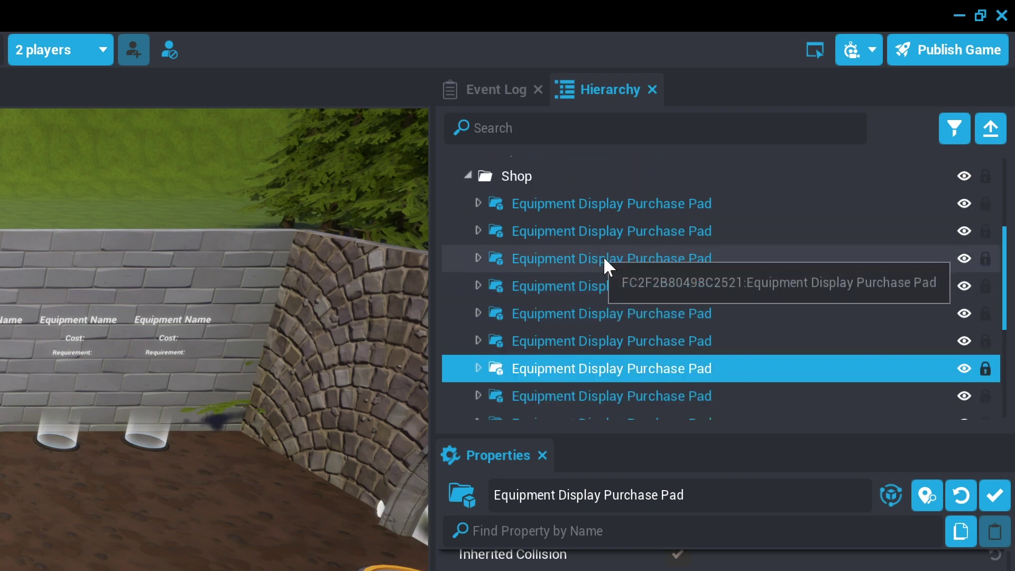
scroll(604, 256, "down", 5)
scroll(611, 255, "up", 8)
scroll(605, 275, "down", 1)
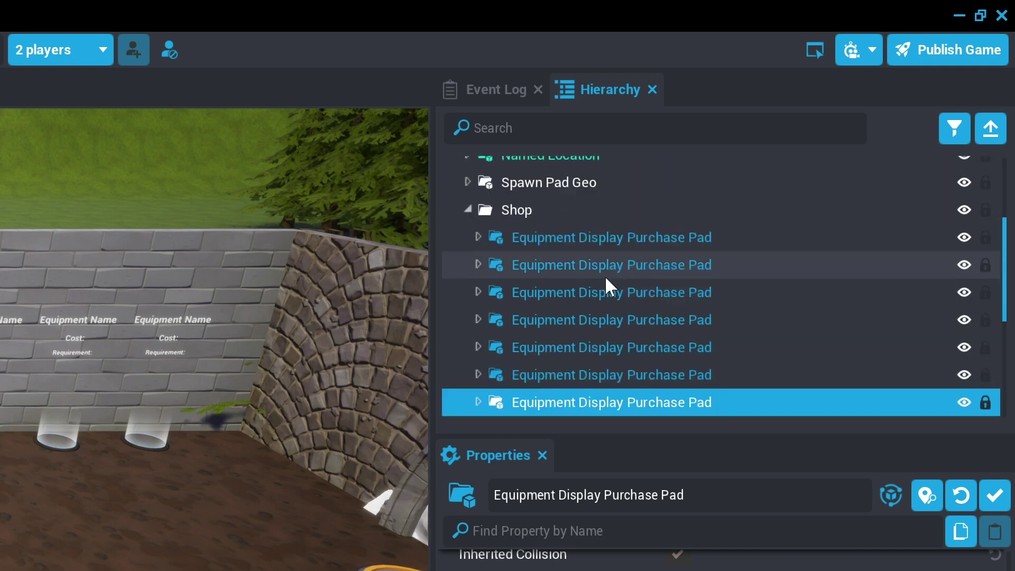
scroll(599, 247, "up", 1)
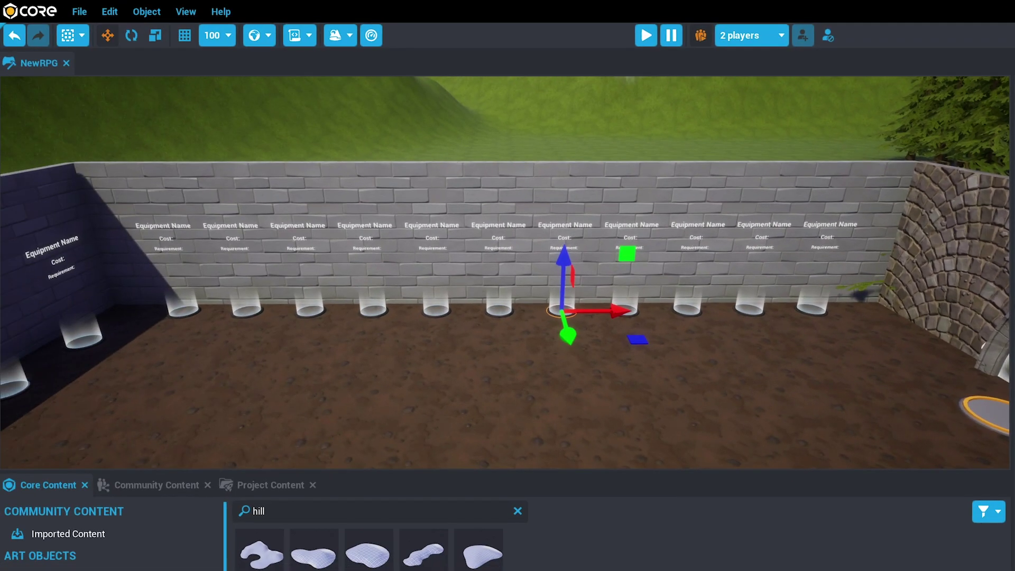
- Examine the required resource and cost settings of the purchase pad for the Basic 1H Dagger
right_click_drag(859, 378, 932, 396)
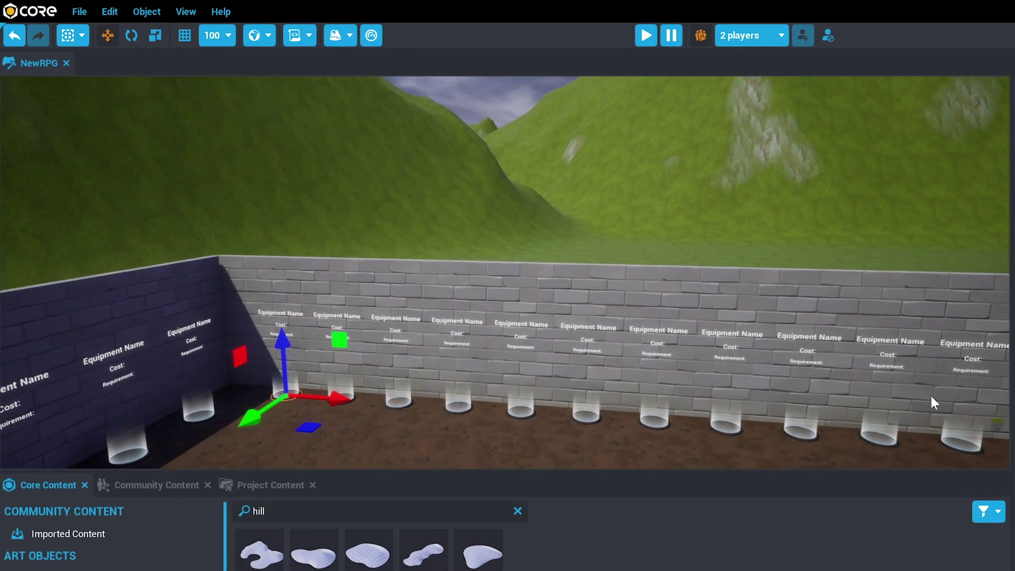
right_click_drag(560, 312, 848, 278)
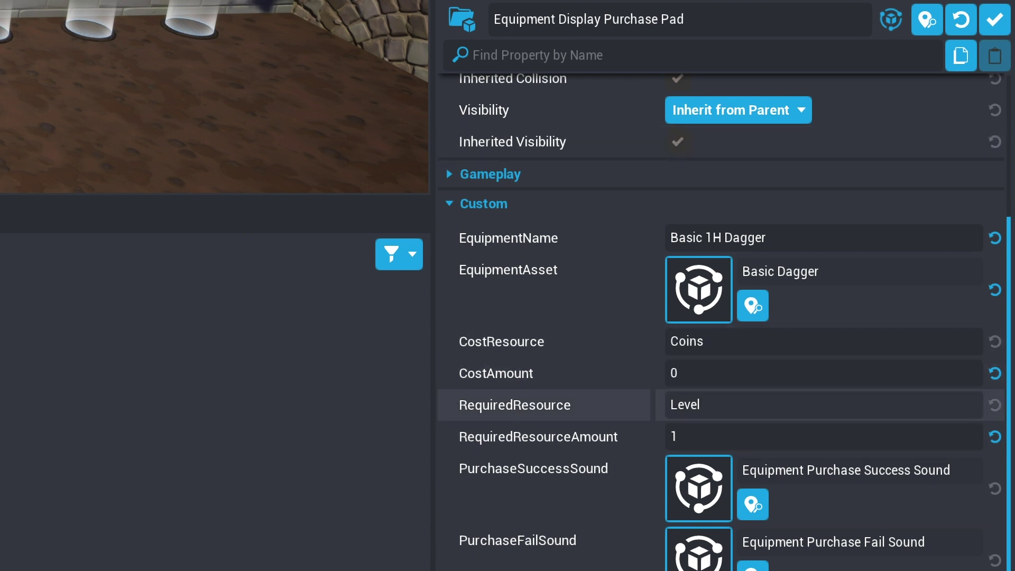
double_click(719, 396)
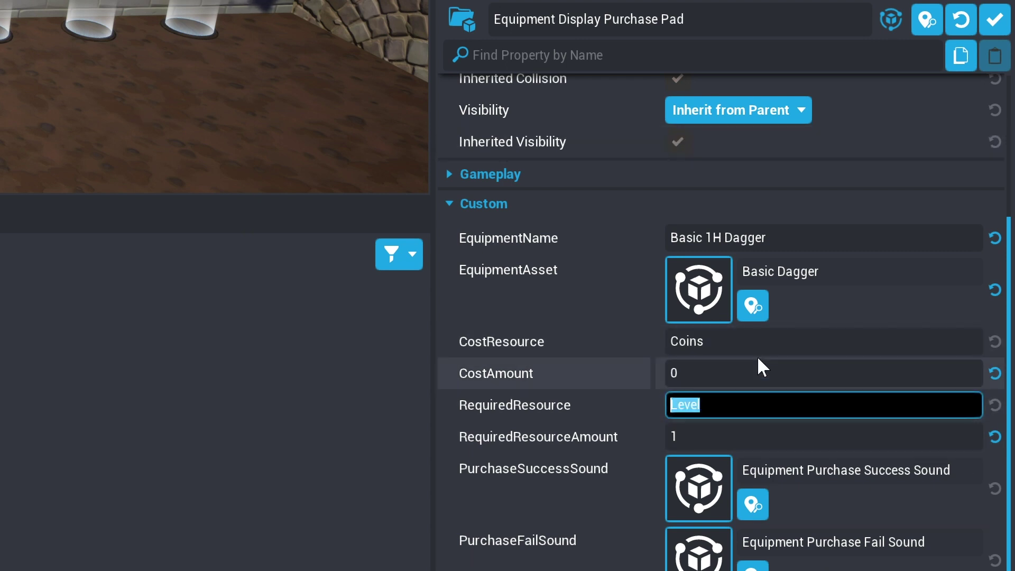
double_click(672, 373)
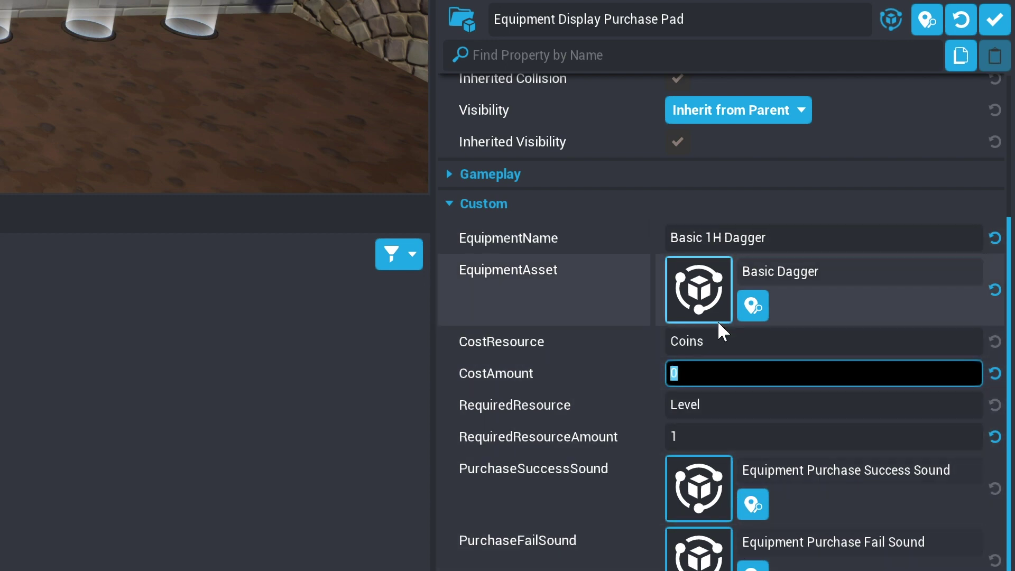
right_click_drag(136, 59, 230, 22)
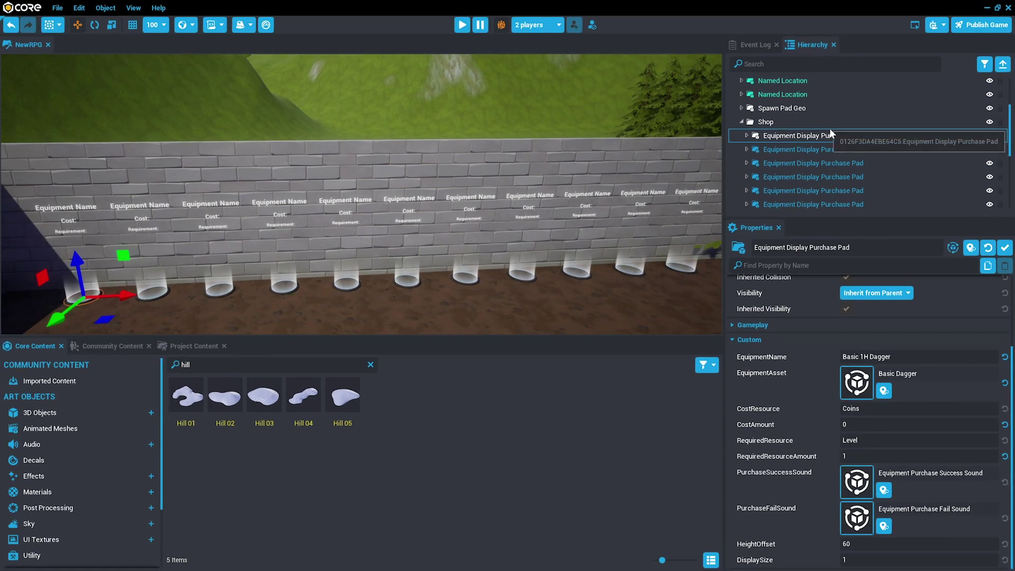
- Expand the first Equipment Display Purchase Pad and its ClientContext in the Shop folder and review the scripts, labels and geometry inside
left_click(830, 133)
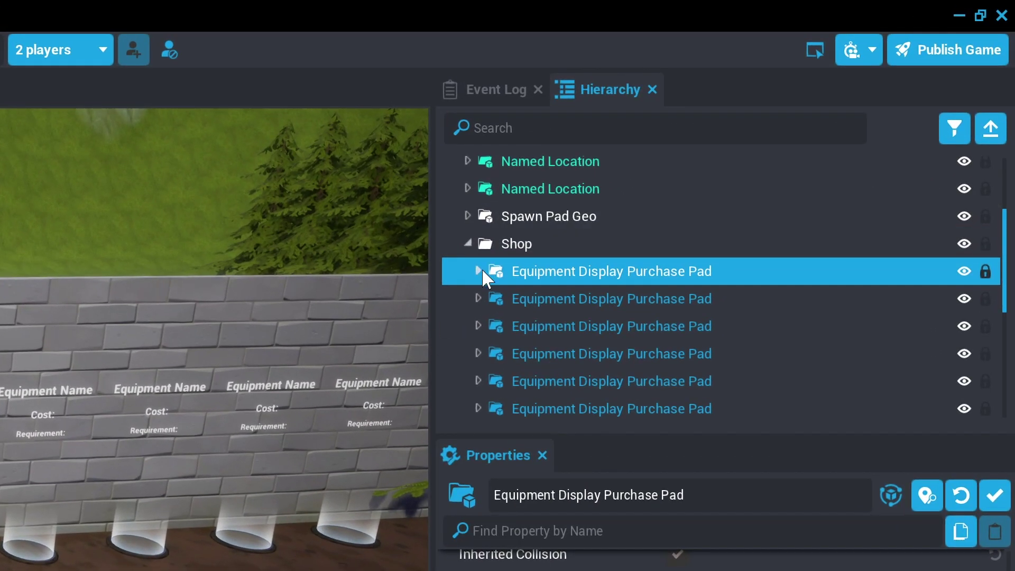
left_click(480, 271)
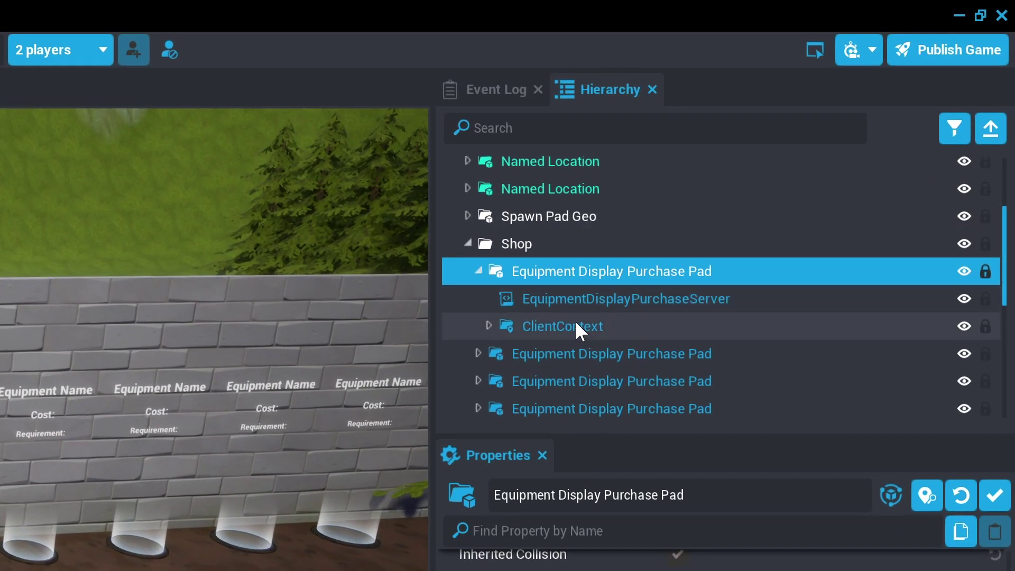
scroll(597, 249, "down", 2)
left_click(609, 232)
left_click(489, 259)
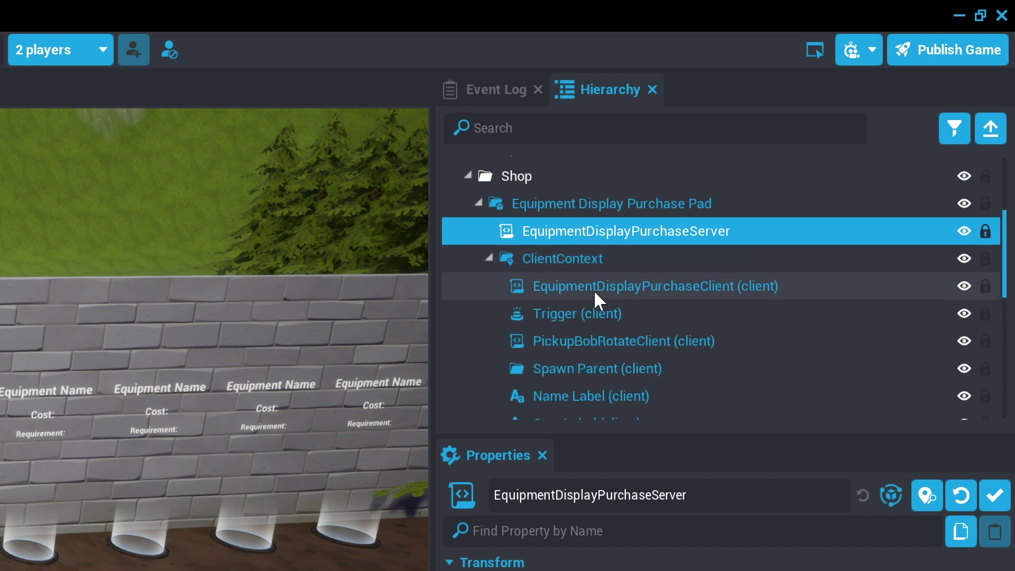
scroll(562, 178, "down", 5)
scroll(570, 258, "up", 3)
scroll(578, 271, "down", 2)
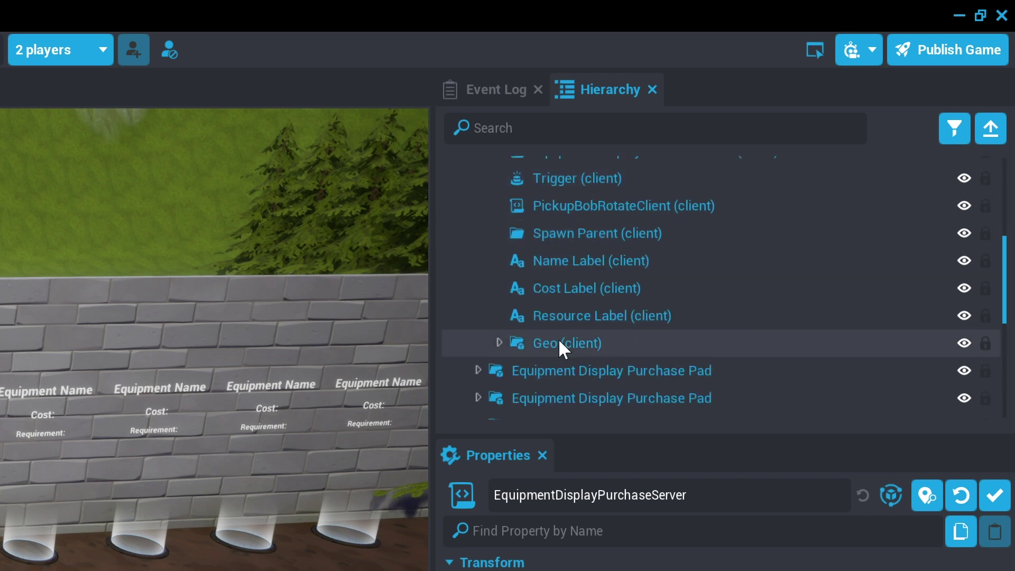
scroll(561, 325, "up", 2)
scroll(563, 304, "down", 3)
scroll(563, 295, "up", 3)
- Use Group selection mode and select the purchase pad nearest the shaded corner of the shop's back wall
right_click_drag(215, 286, 41, 281)
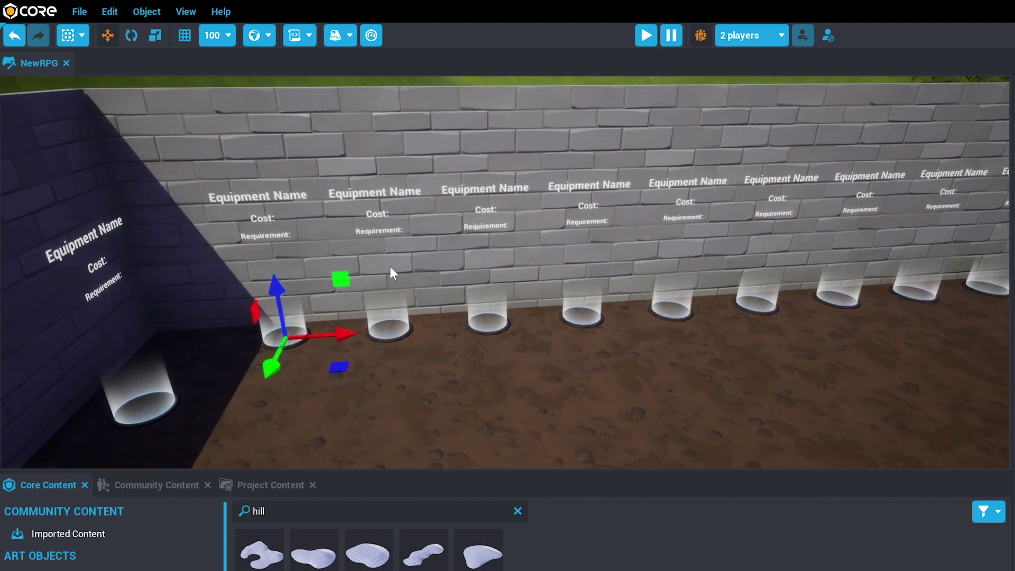
right_click_drag(390, 266, 265, 240)
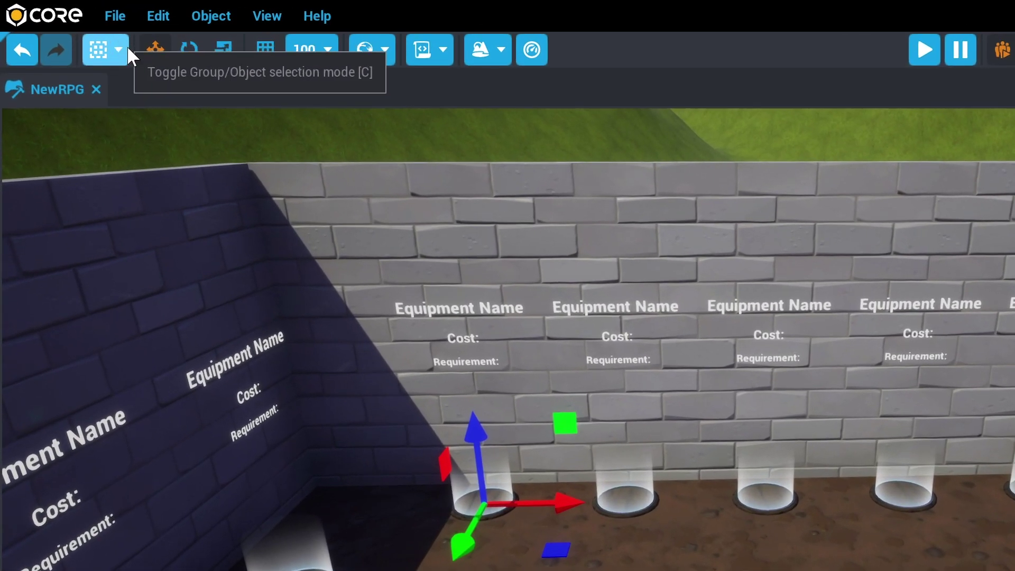
left_click(83, 34)
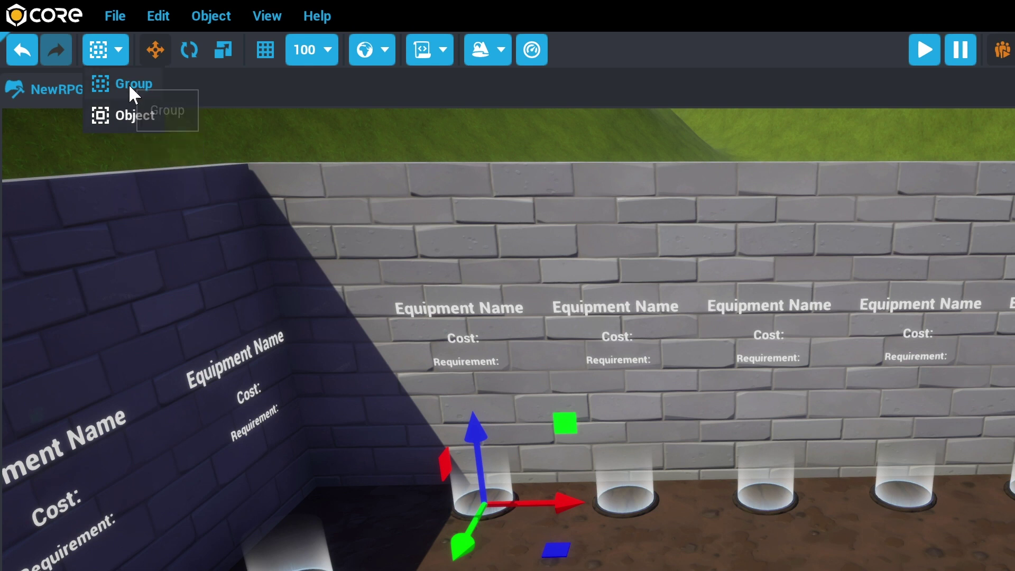
left_click(669, 555)
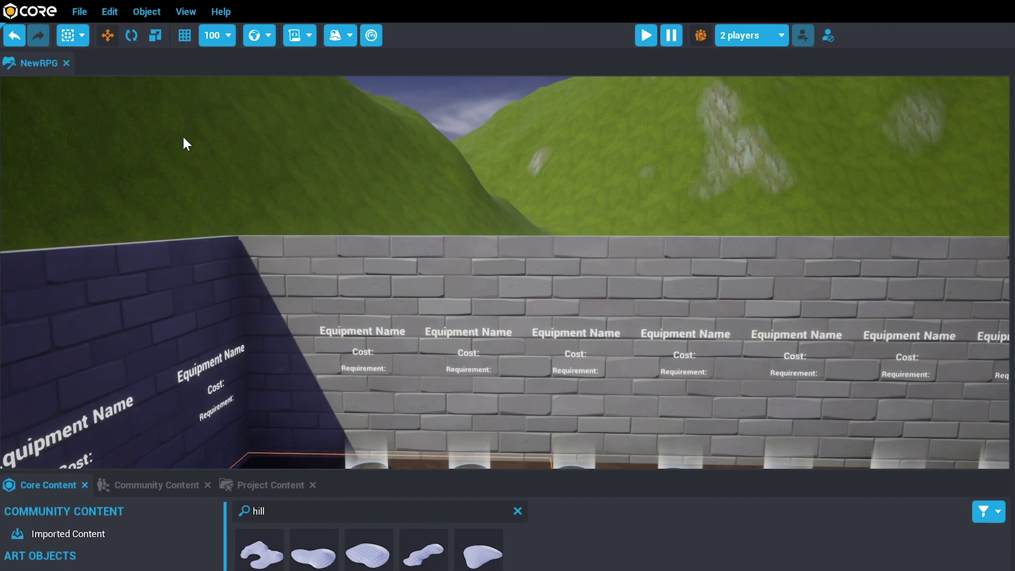
right_click_drag(183, 137, 341, 332)
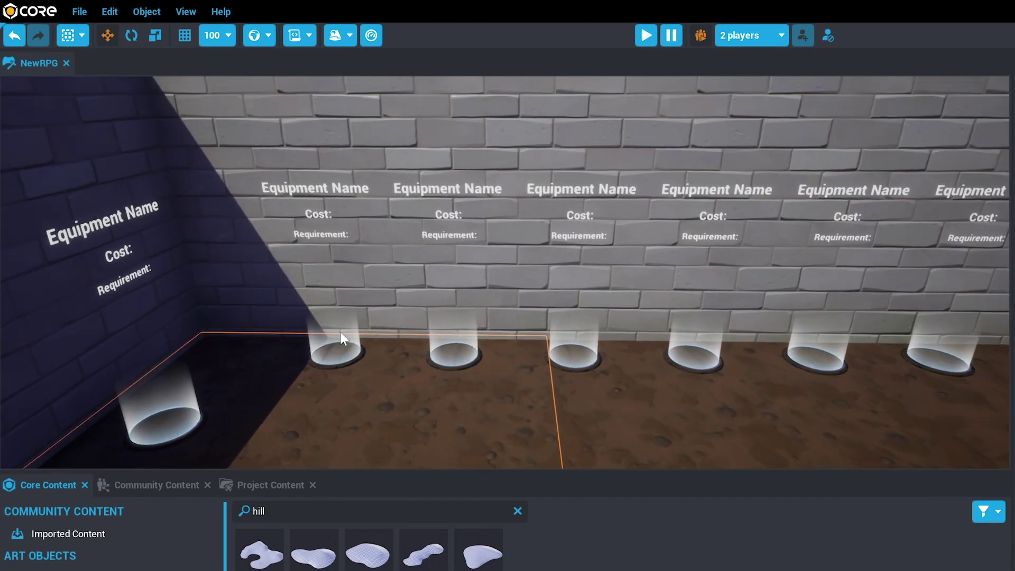
left_click(342, 338)
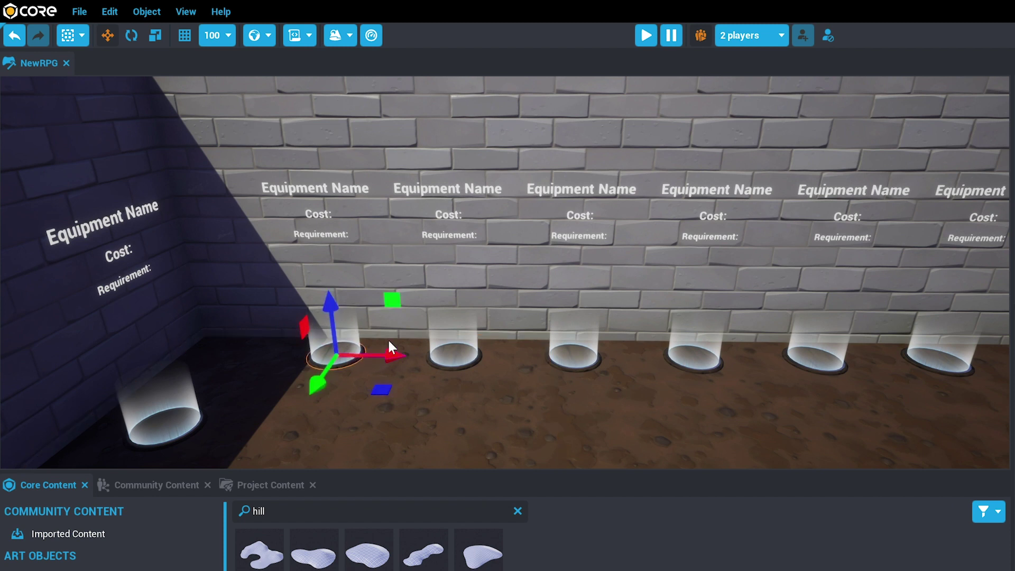
- Nudge the selected purchase pad along its X and Y axes, slightly out from the brick wall
mouse_move(394, 353)
left_mouse_down()
mouse_move(436, 377)
mouse_move(413, 372)
mouse_move(421, 343)
mouse_move(398, 359)
left_mouse_up()
left_click_drag(314, 389, 324, 395)
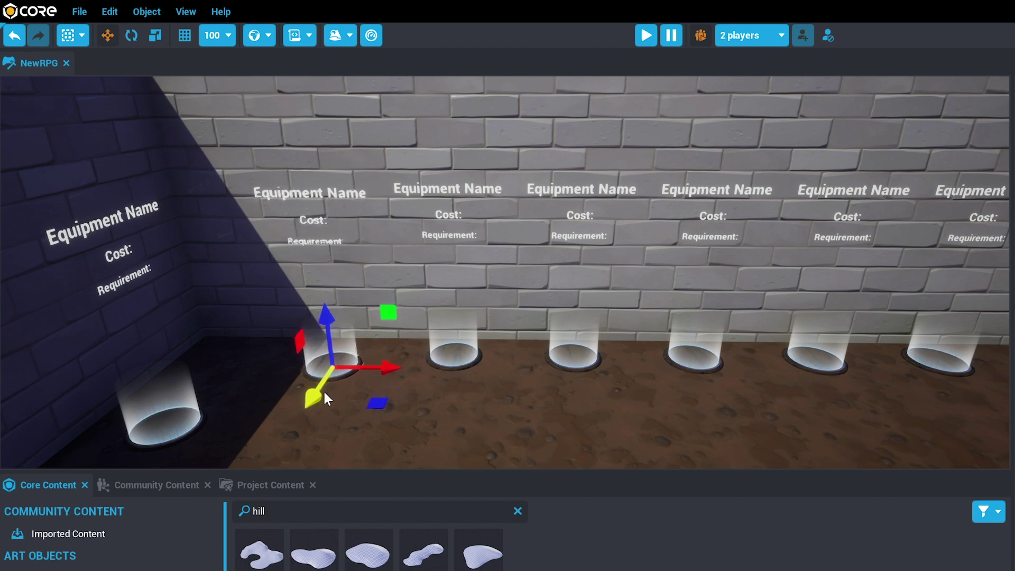
left_click_drag(403, 358, 416, 354)
mouse_move(872, 377)
right_mouse_down()
mouse_move(955, 365)
mouse_move(795, 368)
mouse_move(912, 359)
mouse_move(852, 382)
mouse_move(868, 367)
right_mouse_up()
key("s")
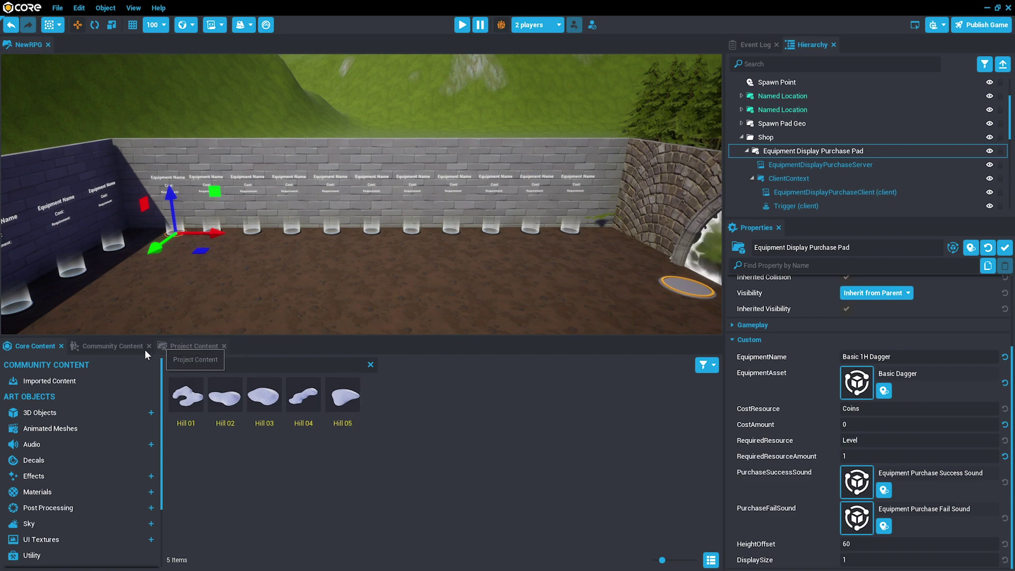
- Import the Medieval Cart from Community Content and place its template in the scene
left_click(117, 347)
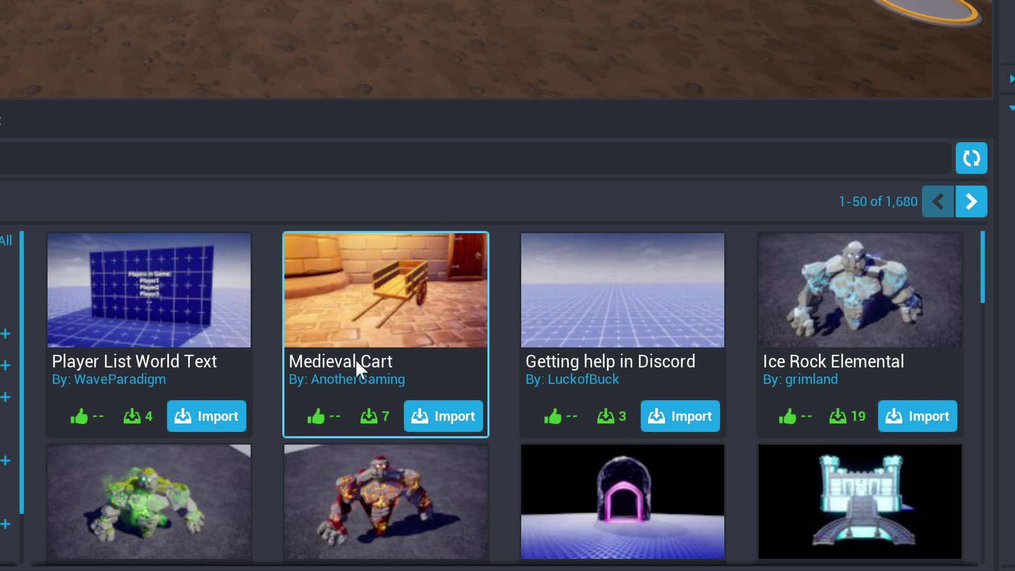
left_click(459, 426)
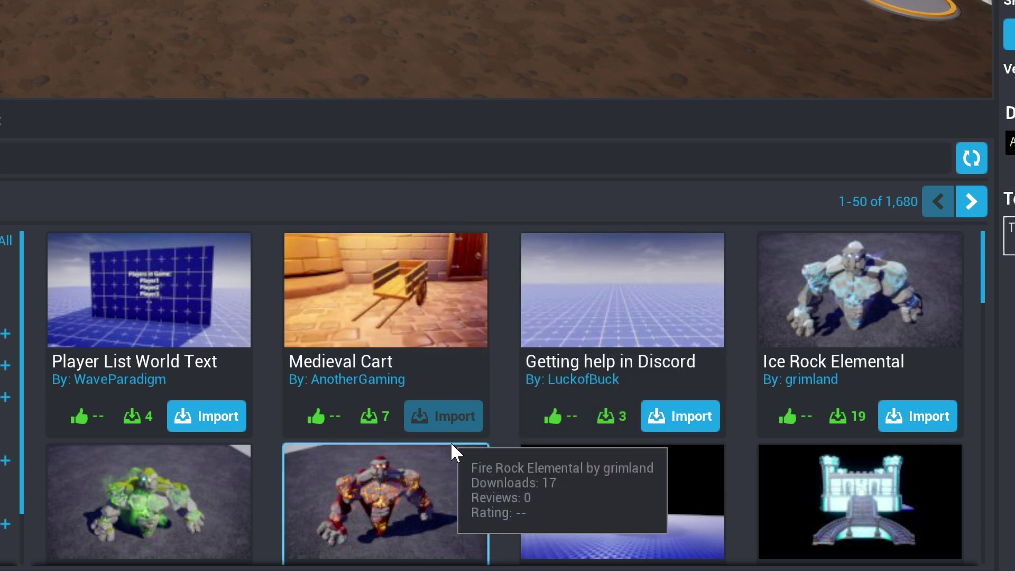
left_click(113, 128)
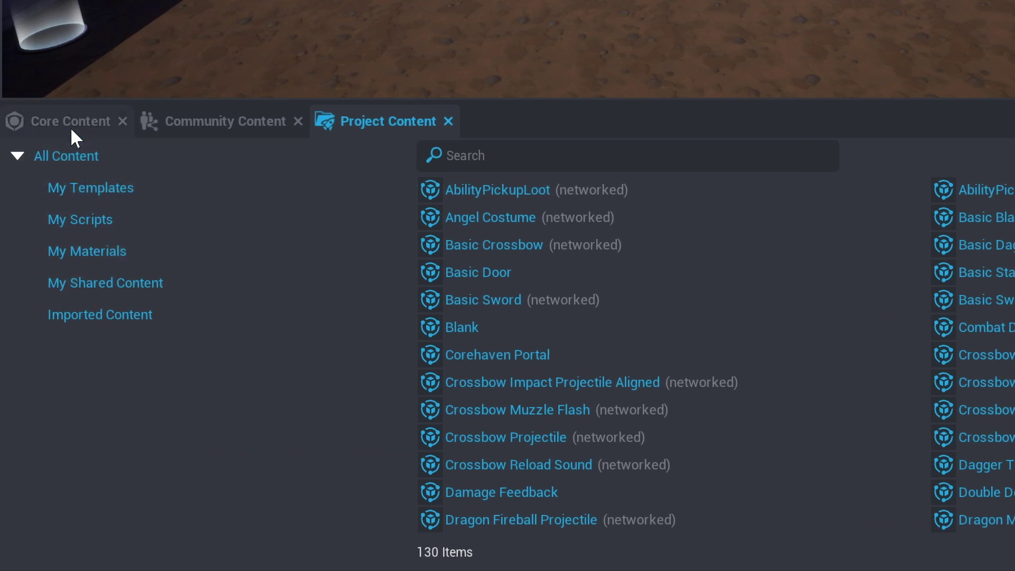
left_click(71, 126)
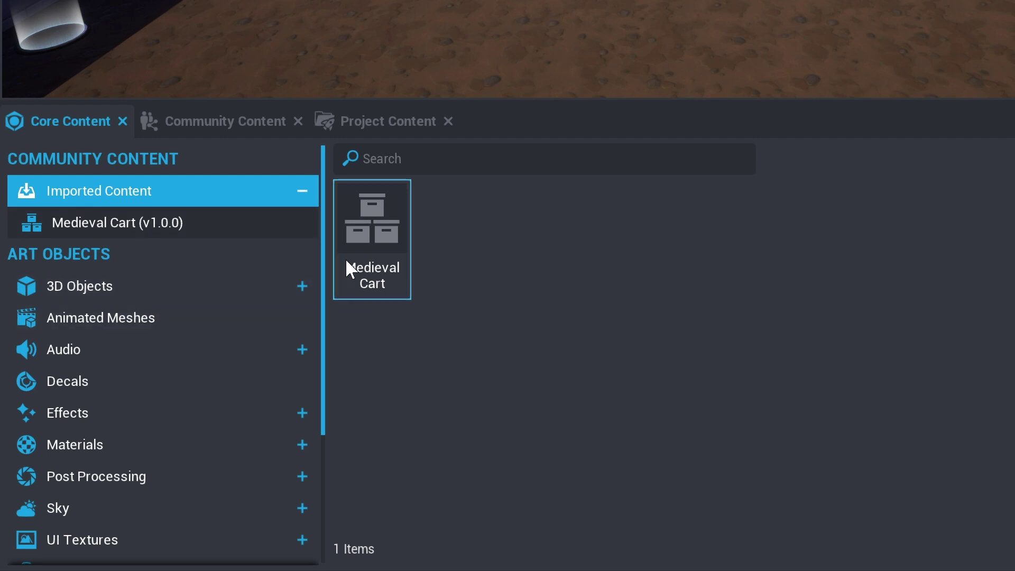
double_click(384, 214)
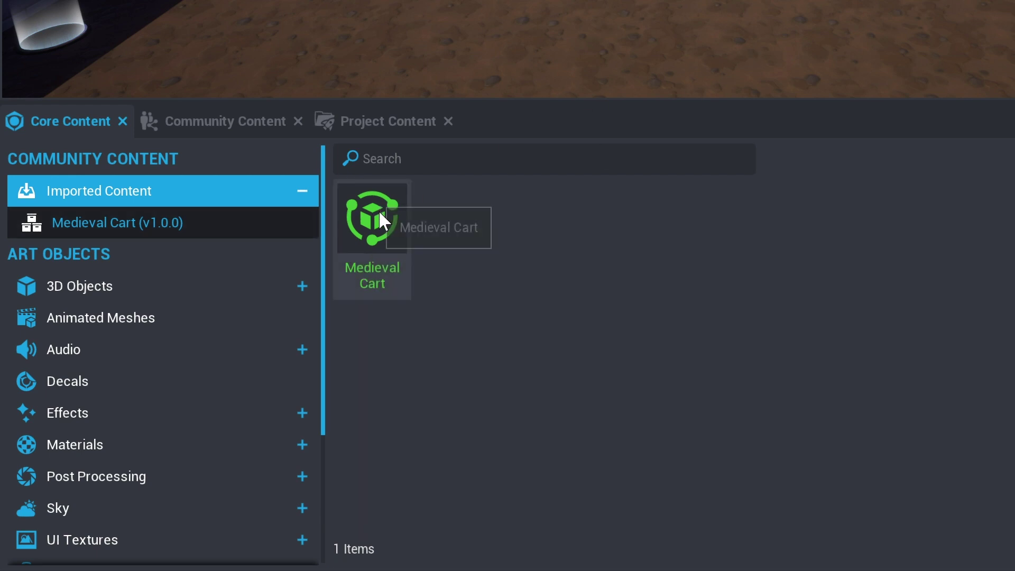
left_click_drag(380, 213, 403, 258)
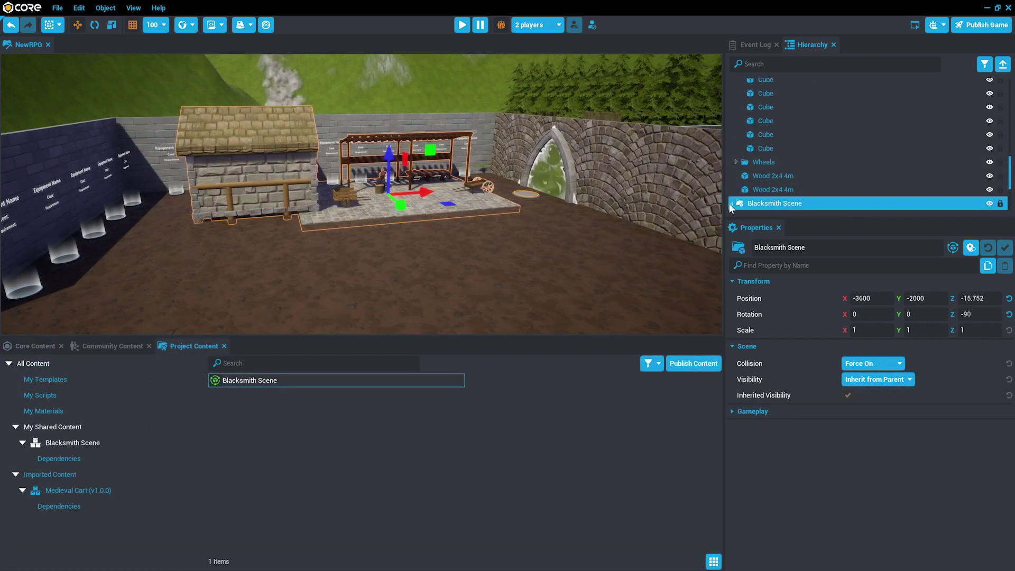
- Expand the Blacksmith Scene template in the hierarchy and deinstance it
left_click(732, 203)
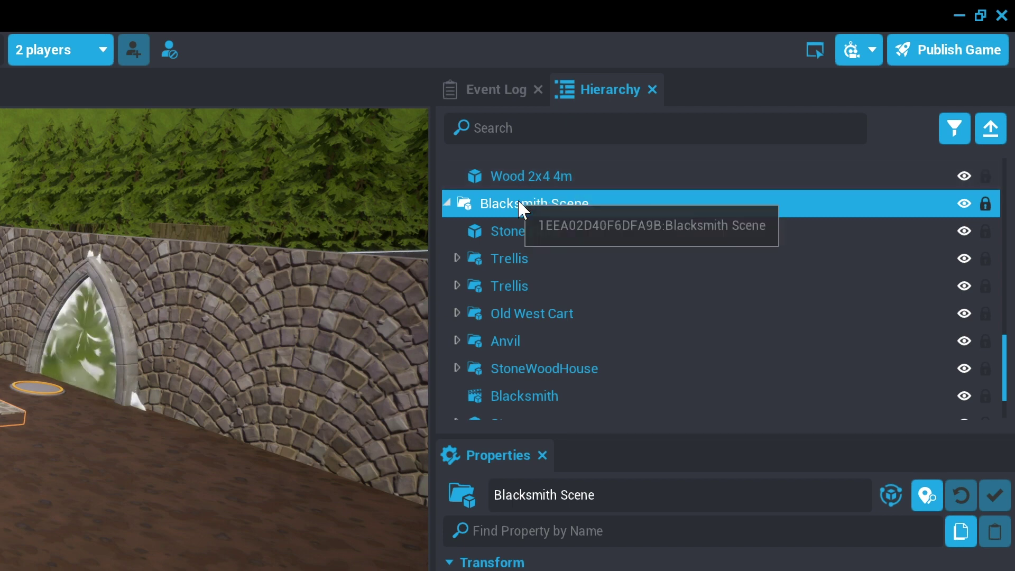
right_click(495, 199)
left_click(464, 204)
right_click_drag(490, 206, 490, 218)
right_click(494, 219)
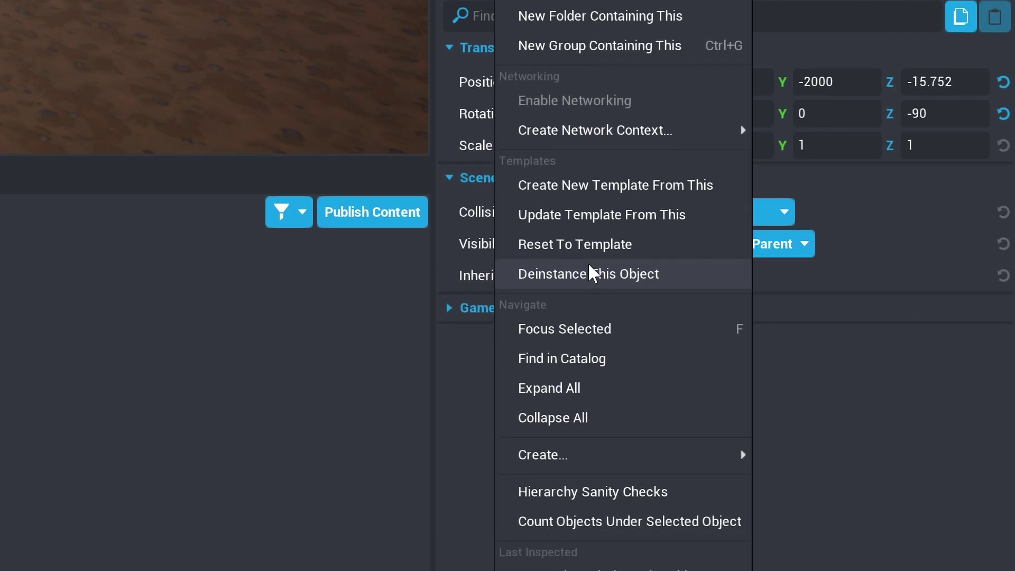
left_click(588, 281)
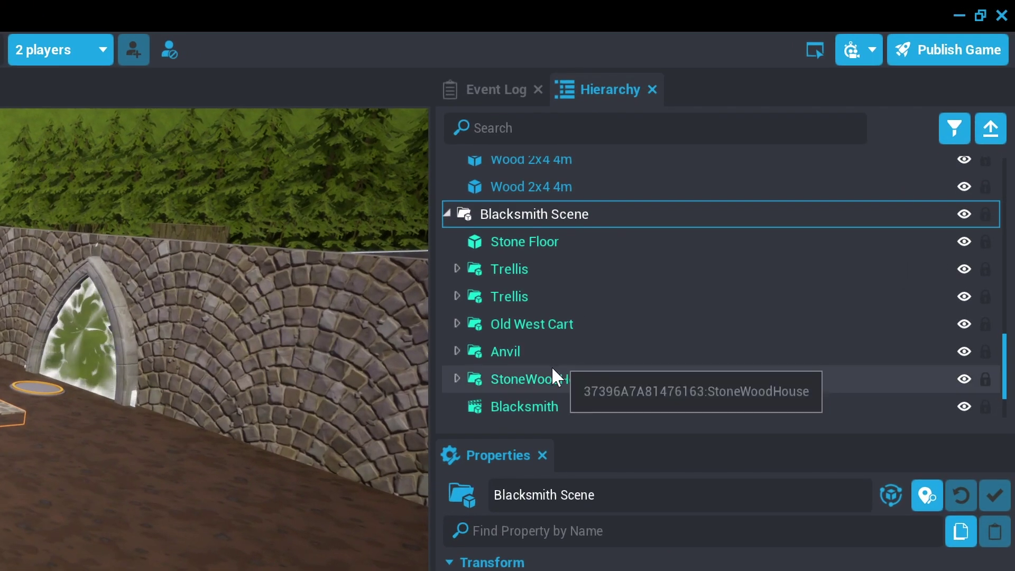
- Delete the StoneWoodHouse from the Blacksmith Scene, leaving the forge and the other scene pieces in place
scroll(769, 186, "down", 1)
left_click(521, 351)
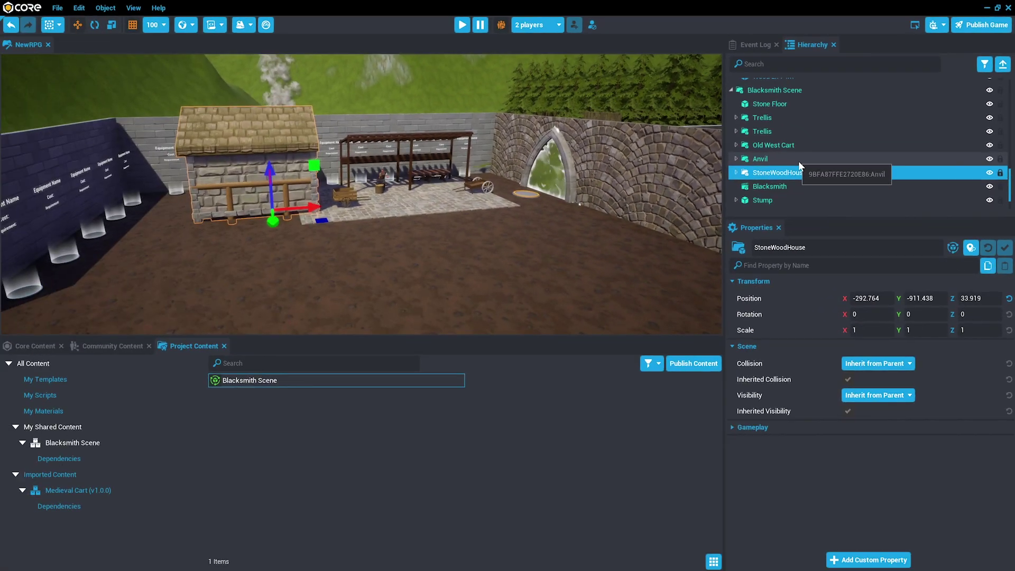
key("Delete")
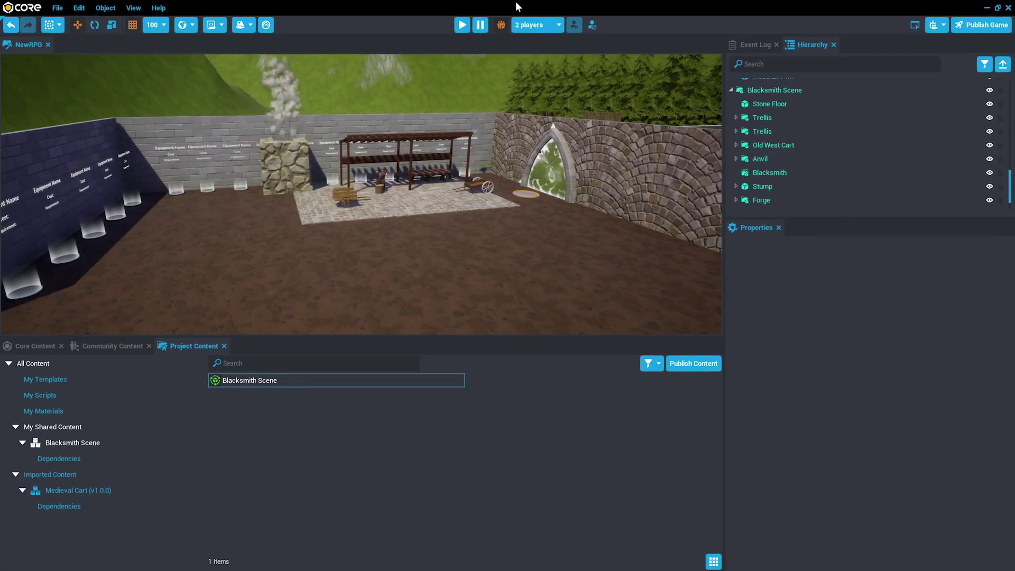
- Move the back-wall purchase pad nearest the shaded corner along the wall to the forge and out toward the stone floor
middle_click_drag(359, 193, 338, 449)
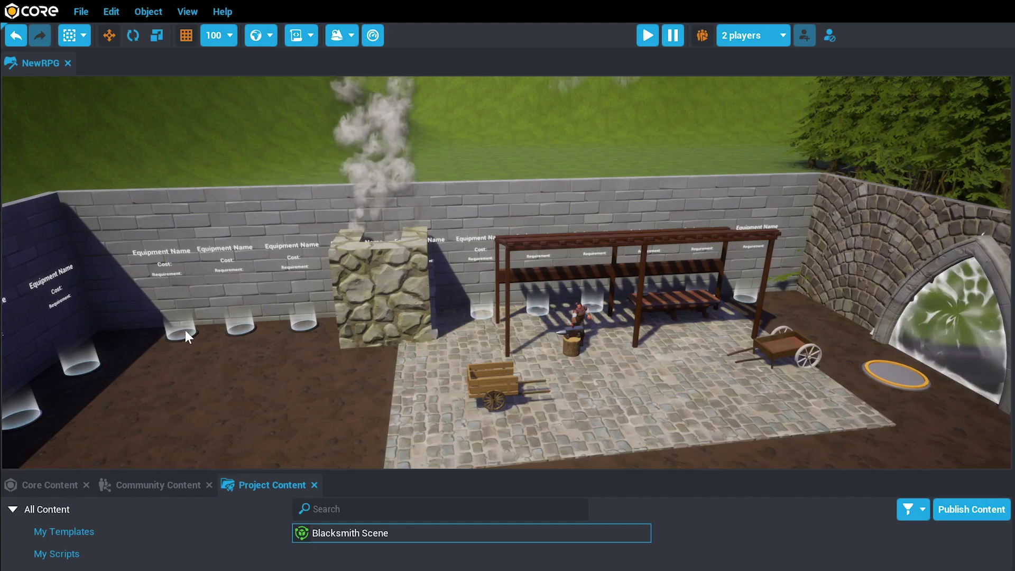
left_click(132, 235)
left_click_drag(154, 237, 293, 257)
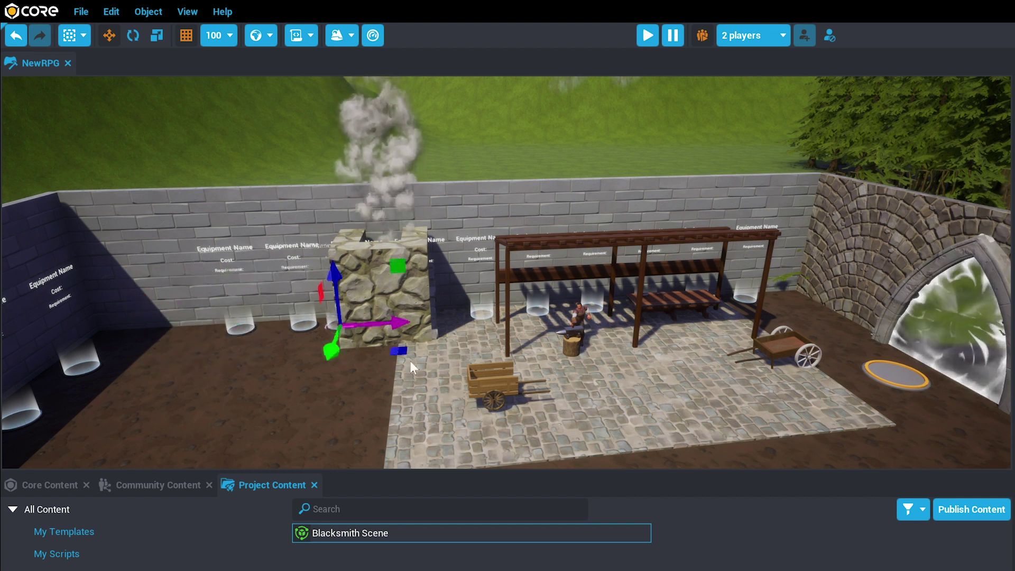
left_click_drag(410, 360, 479, 337)
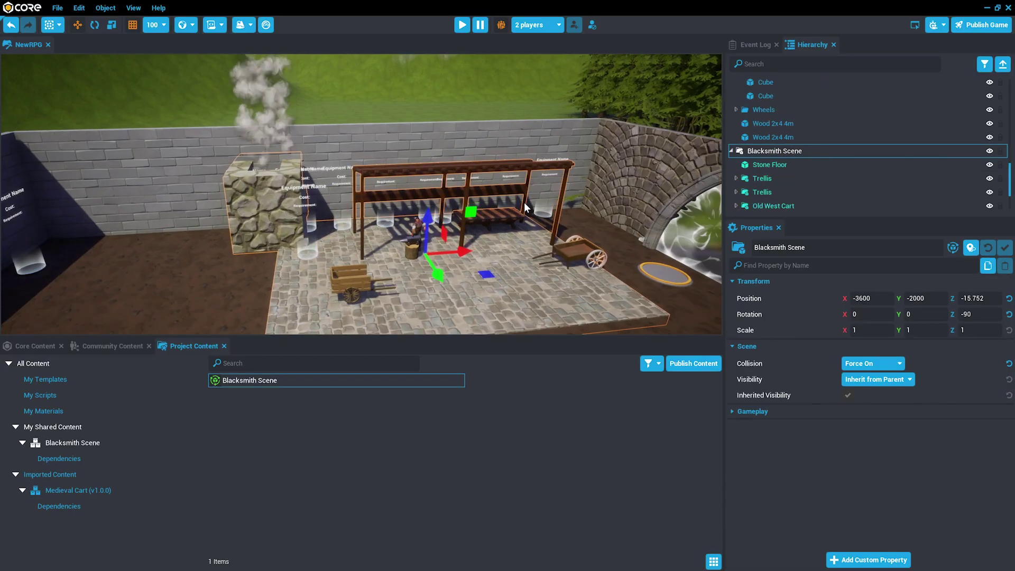
- Rotate the Blacksmith Scene's Work Table and place it at the portal end of the stone floor, where the Old West Cart stands
scroll(525, 203, "up", 5)
left_click(479, 214)
left_click(456, 209)
scroll(778, 154, "down", 3)
left_click(471, 214)
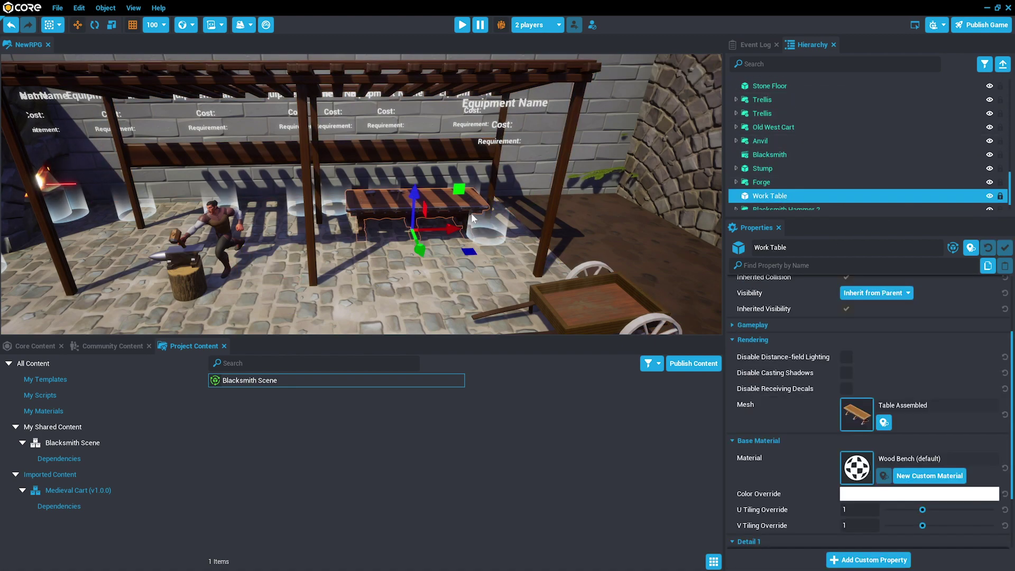
left_click(397, 265)
key("e")
left_click(779, 176)
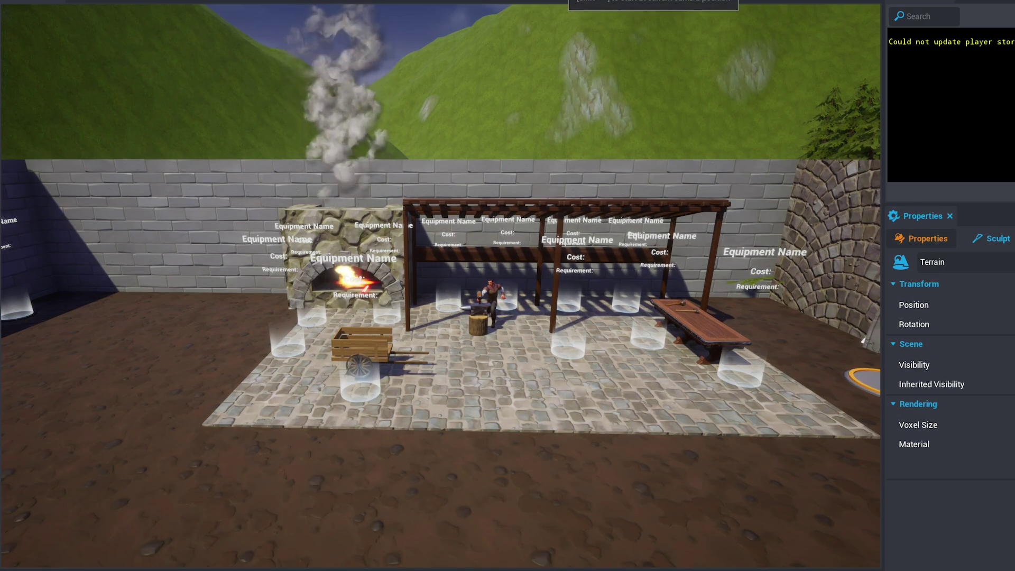
- Start a game preview and walk from the lobby spawn point to the forge to check the nearby weapon pads
key("=")
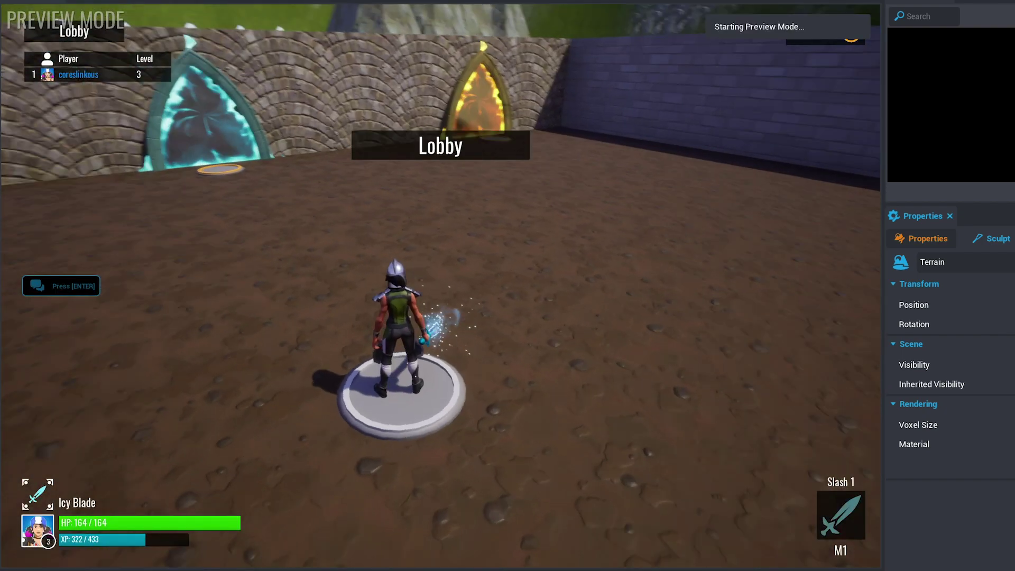
key("w")
key("w")
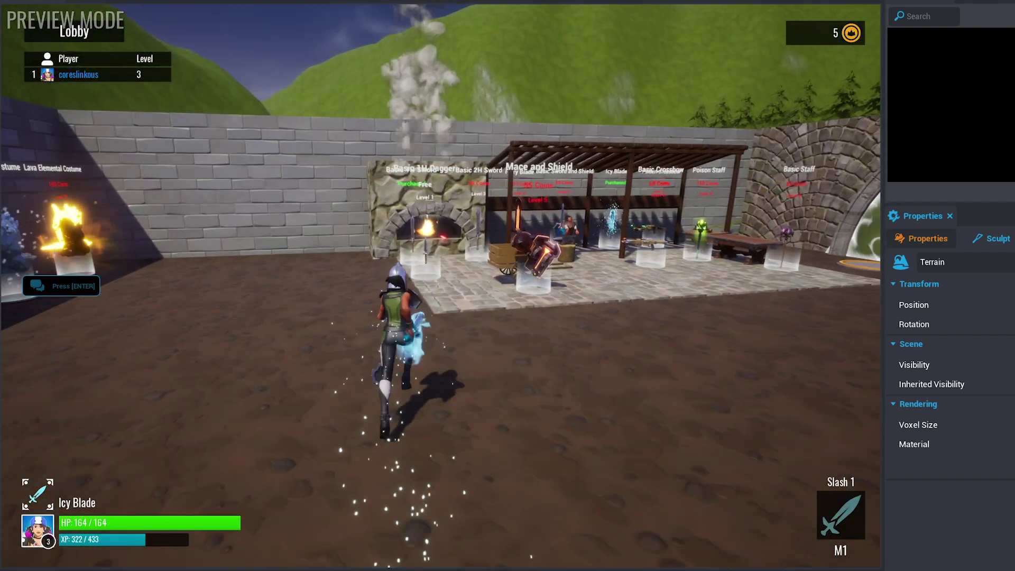
key("w")
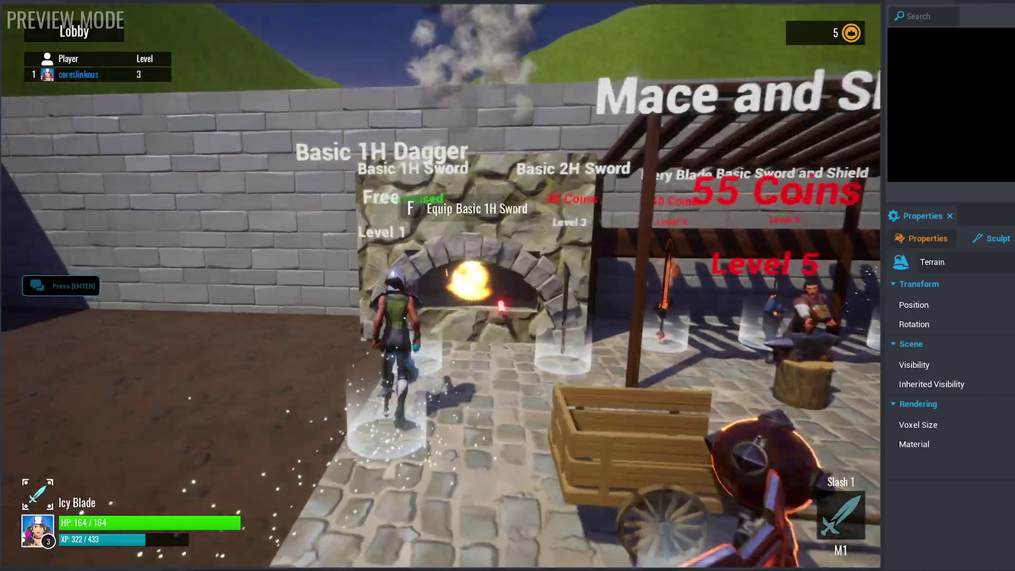
key("w")
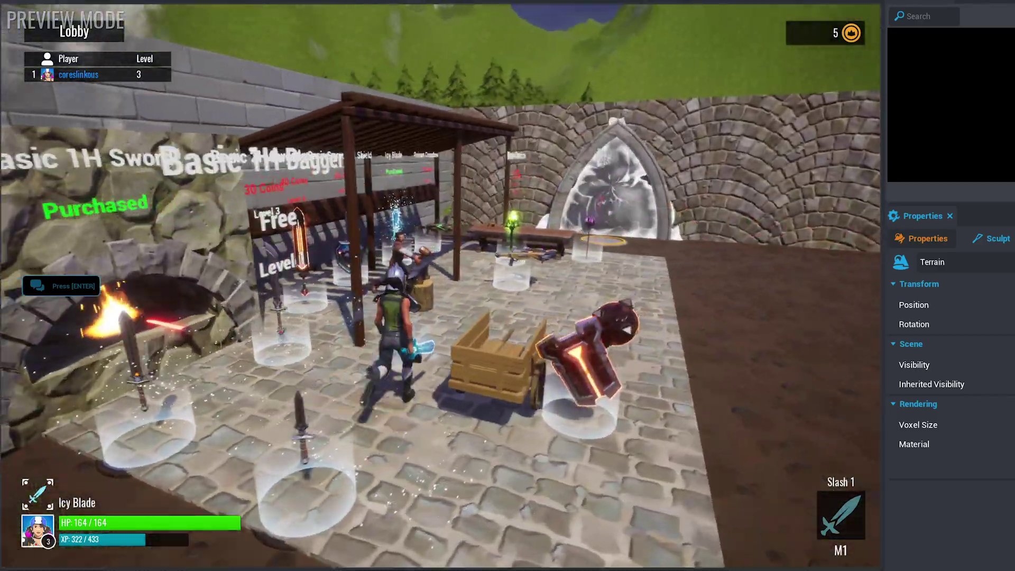
- Walk around the trellis, blacksmith and work table to check the placement of the purchase pads, including the Basic Staff pad
key("s")
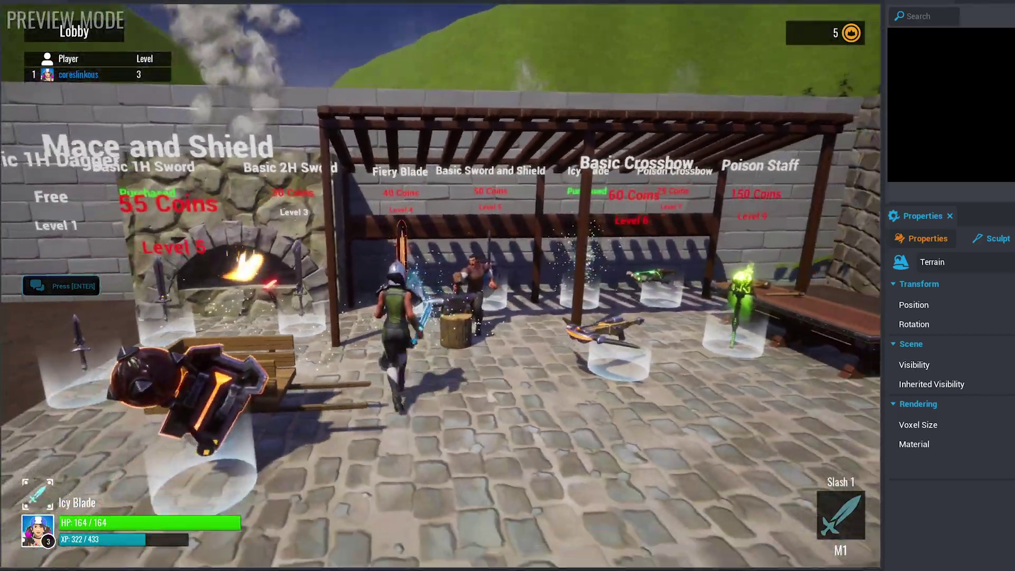
key("d")
key("w")
key("d")
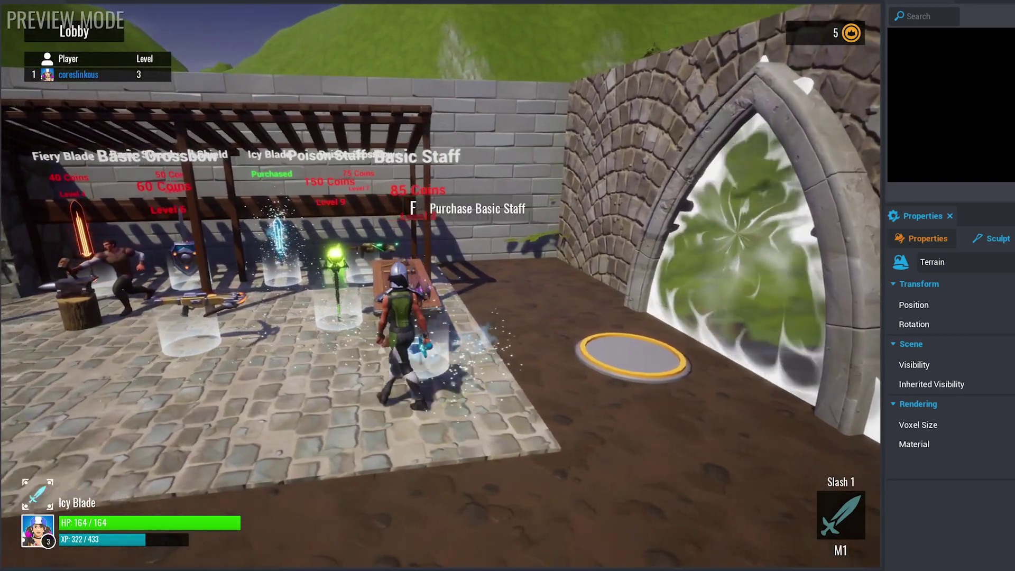
key("a")
key("w")
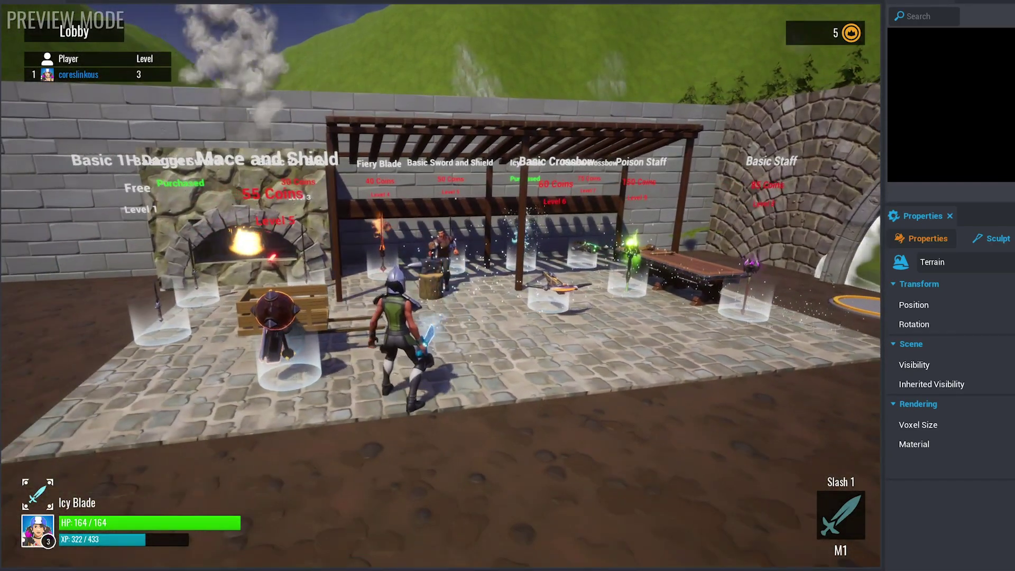
- Examine the finished shop area from the costume wall and the spawn point in the preview
key("w")
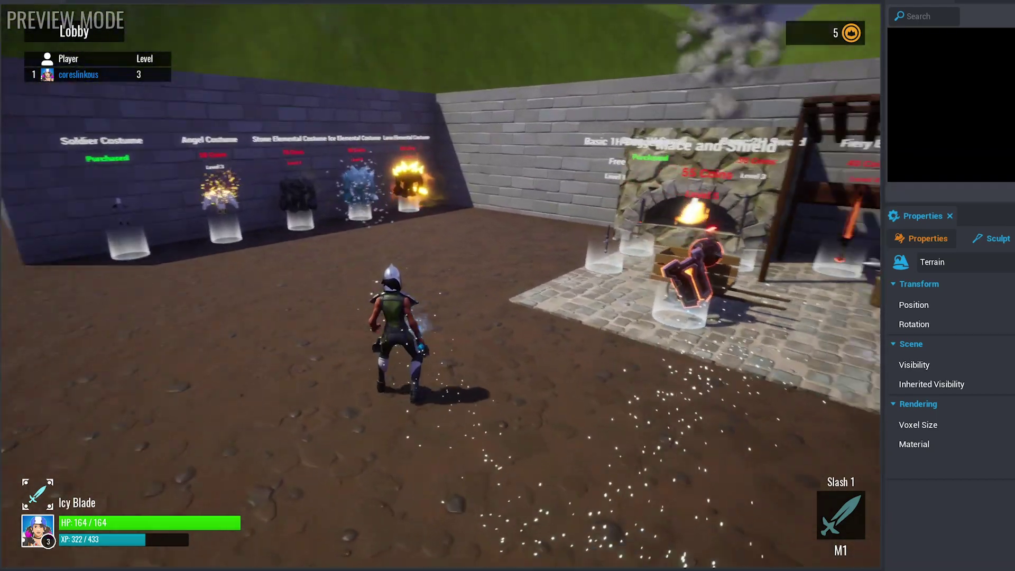
key("w")
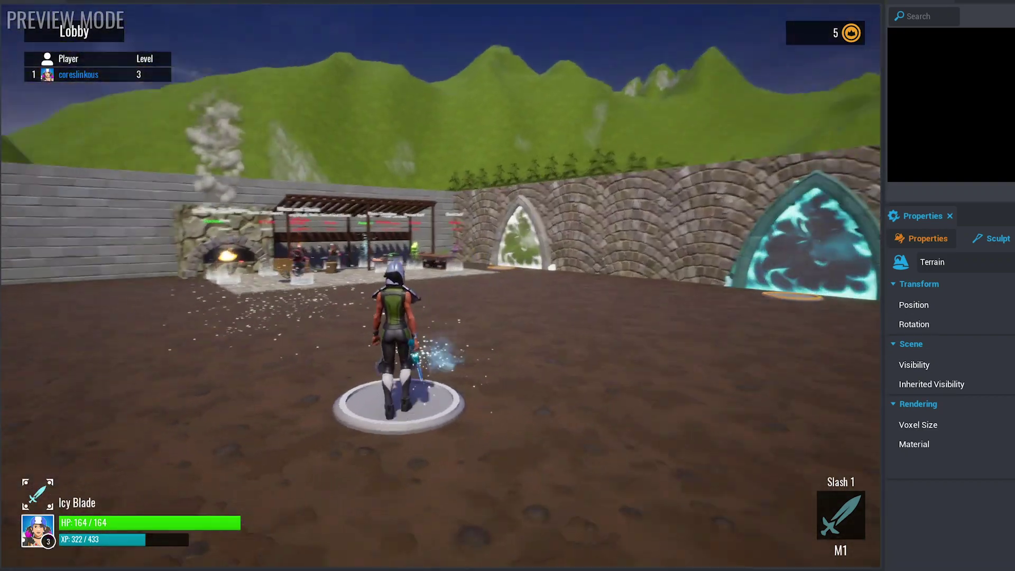
key("w")
key("w")
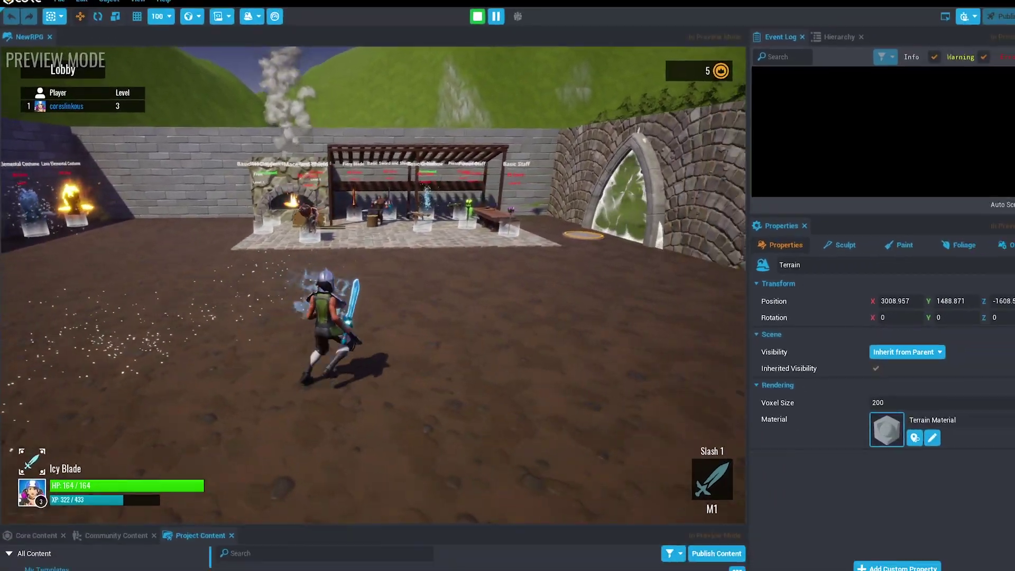